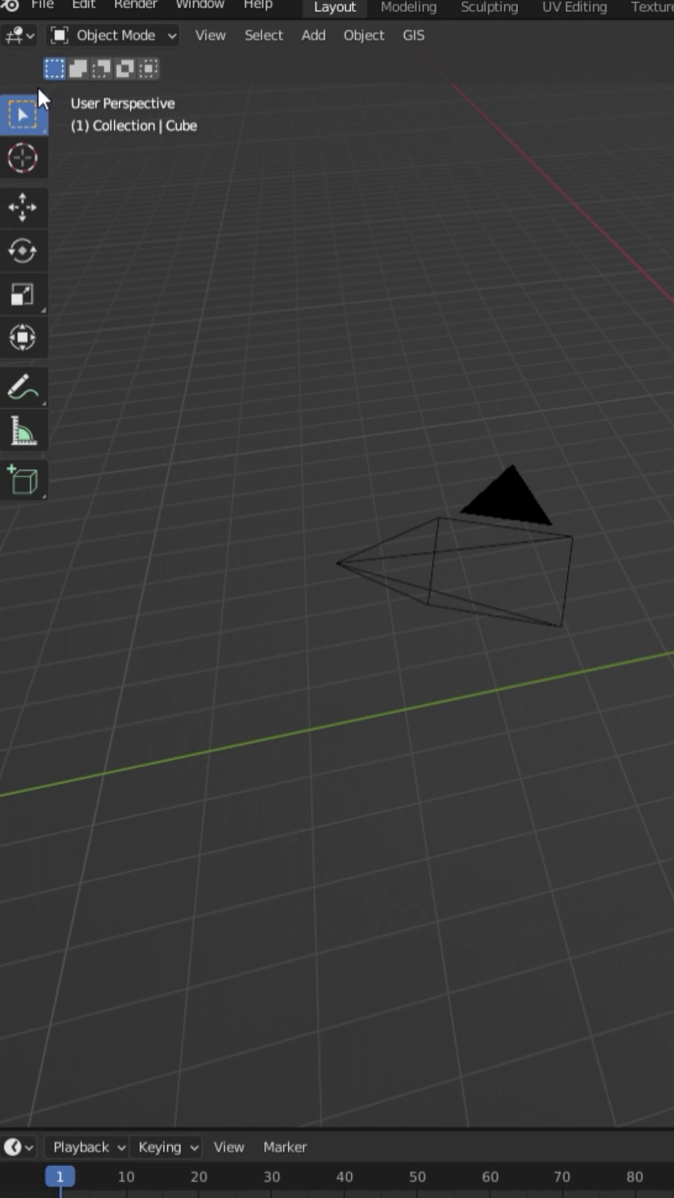
# Enable the BlenderGIS add-on, delete the default cube, and bring up Google Satellite basemap settings
pyautogui.click(100, 7)
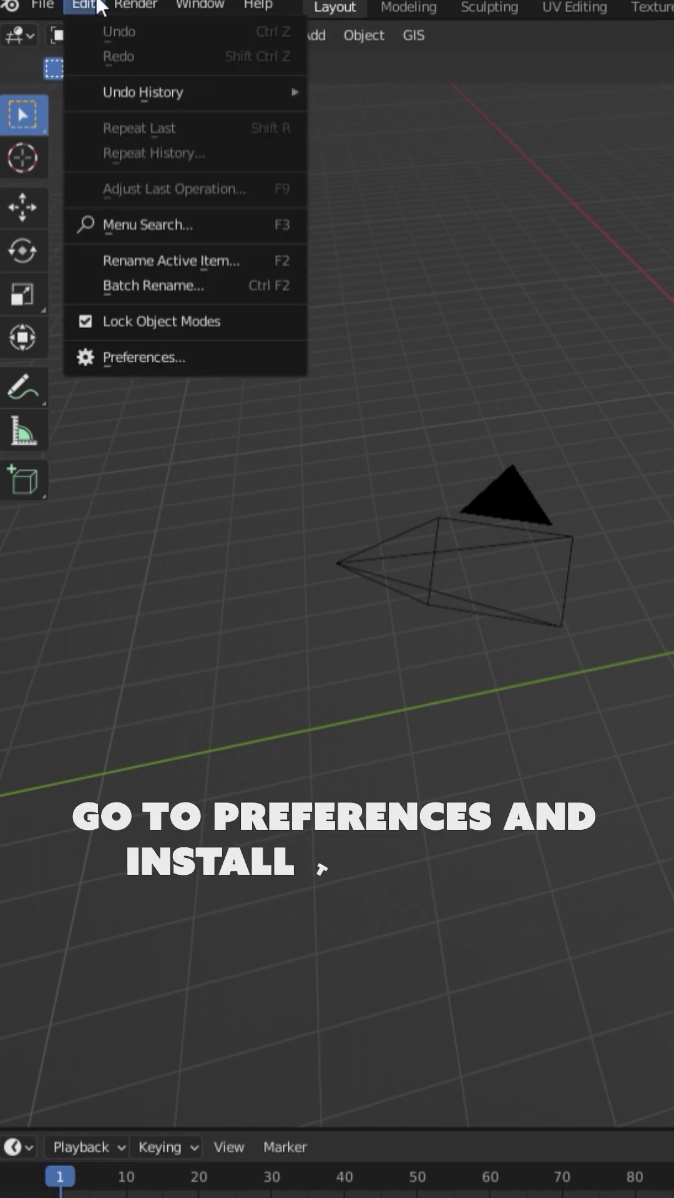
pyautogui.click(171, 354)
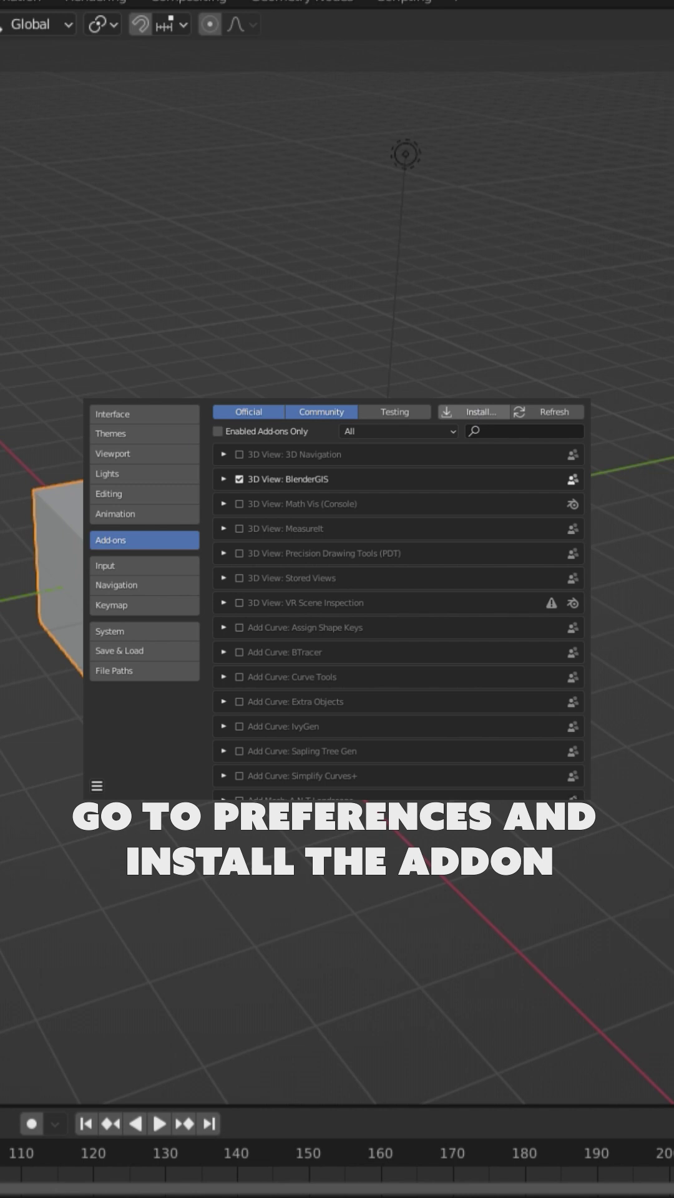
pyautogui.click(225, 480)
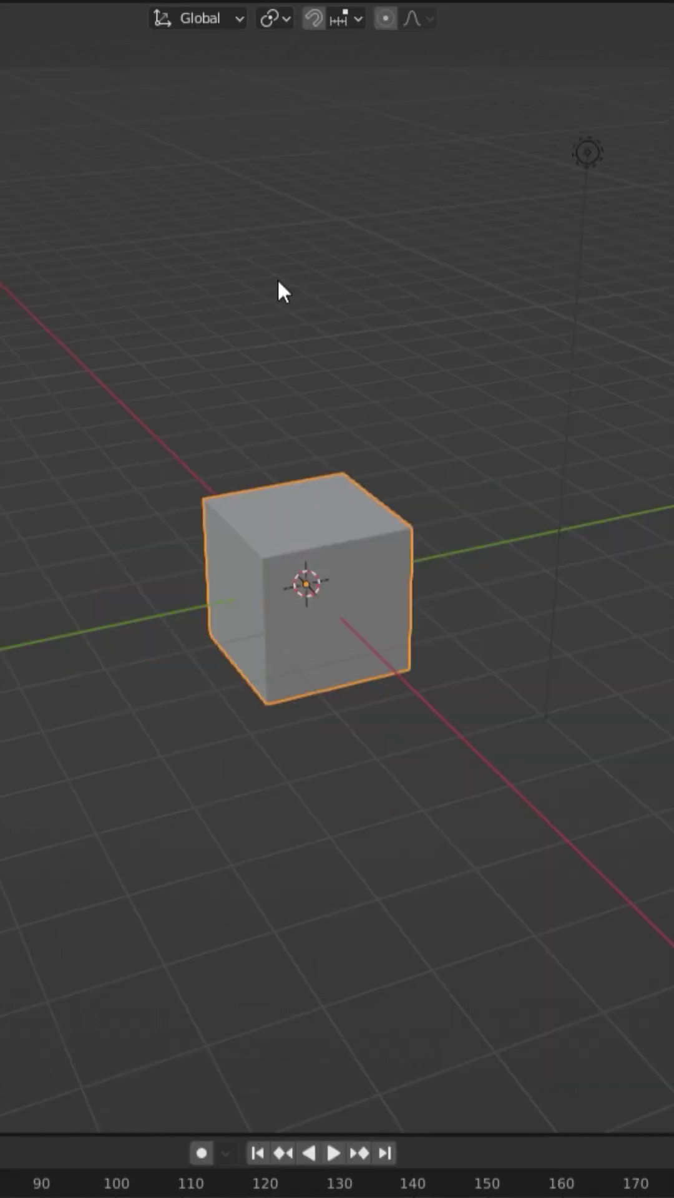
pyautogui.press('Delete')
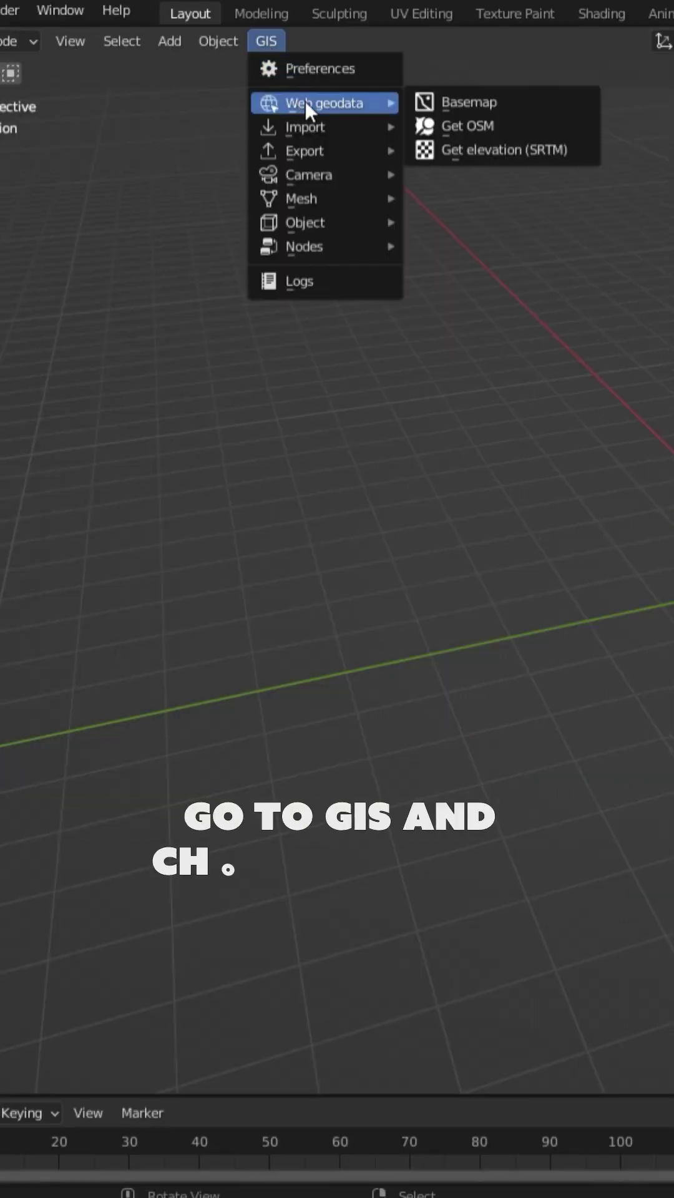
pyautogui.click(447, 99)
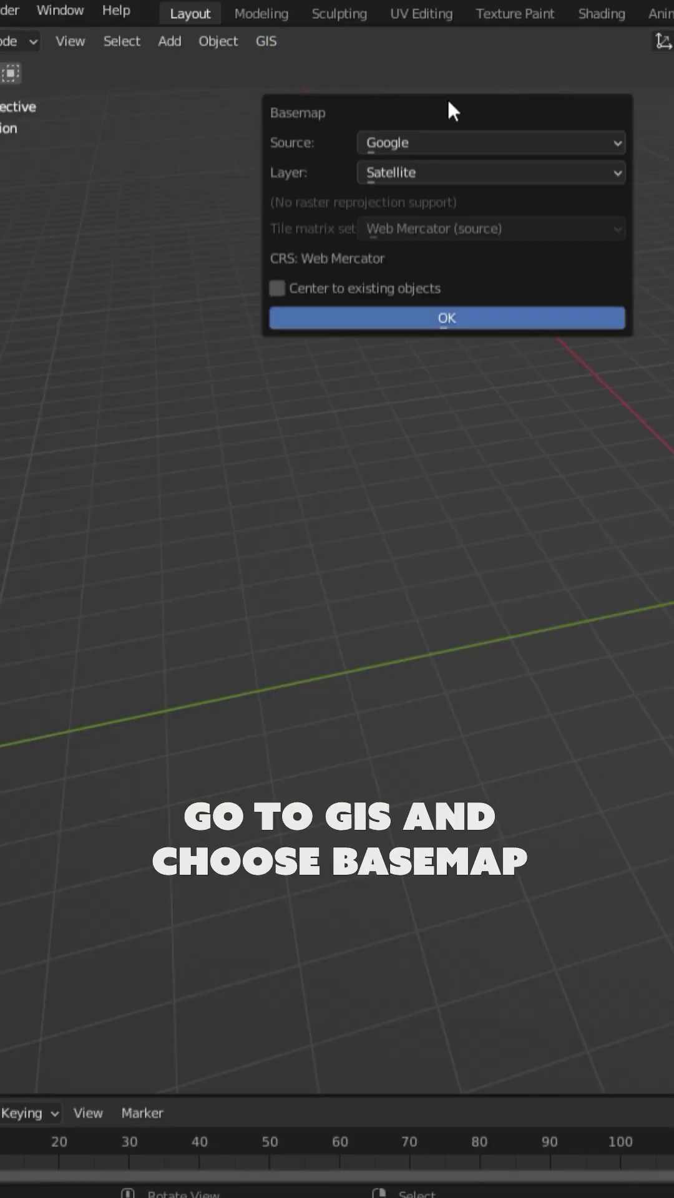
# Confirm the Google Satellite basemap and import the mountain lake section as a textured plane
pyautogui.click(525, 317)
pyautogui.scroll(1, 350, 543)
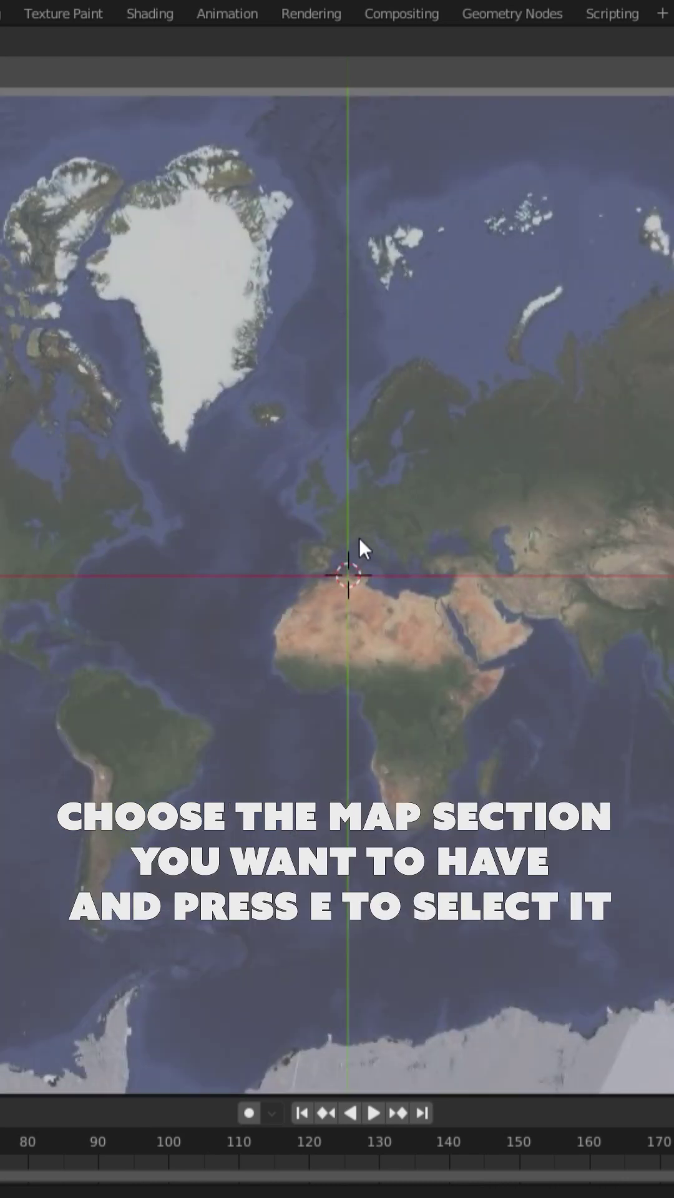
pyautogui.scroll(1, 359, 536)
pyautogui.scroll(1, 363, 517)
pyautogui.scroll(5, 364, 521)
pyautogui.scroll(1, 446, 530)
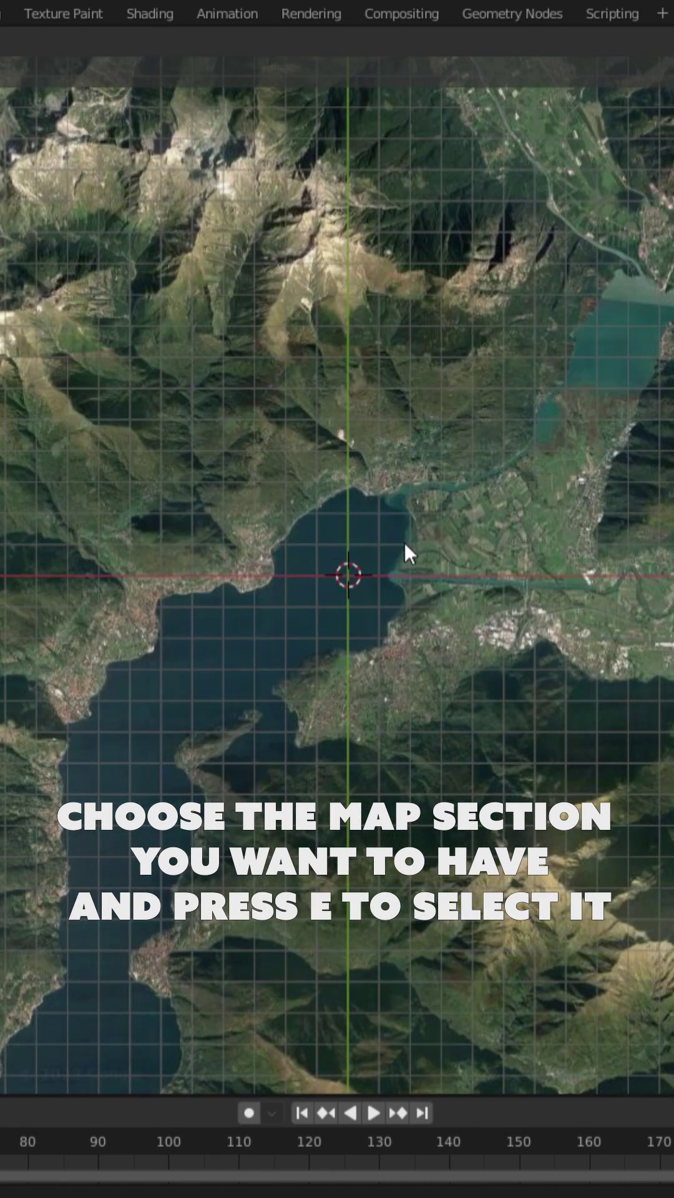
pyautogui.press('e')
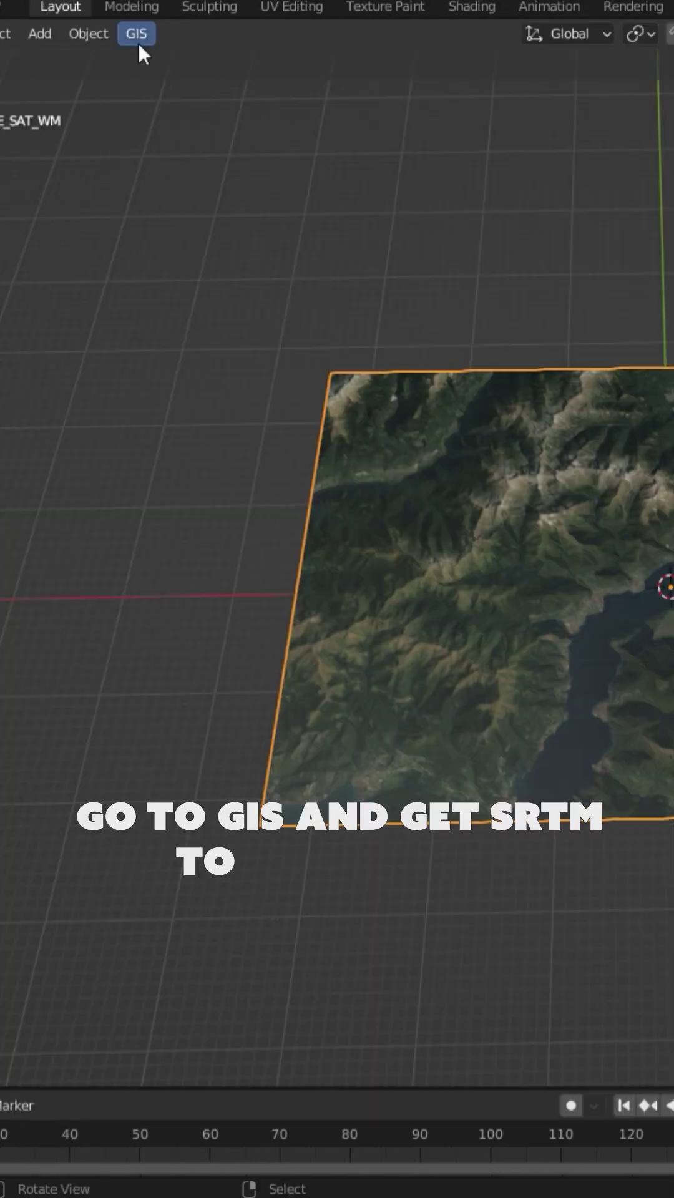
# Start an SRTM elevation download for the map plane using the OpenTopography SRTM 90m server
pyautogui.click(138, 41)
pyautogui.moveTo(194, 95)
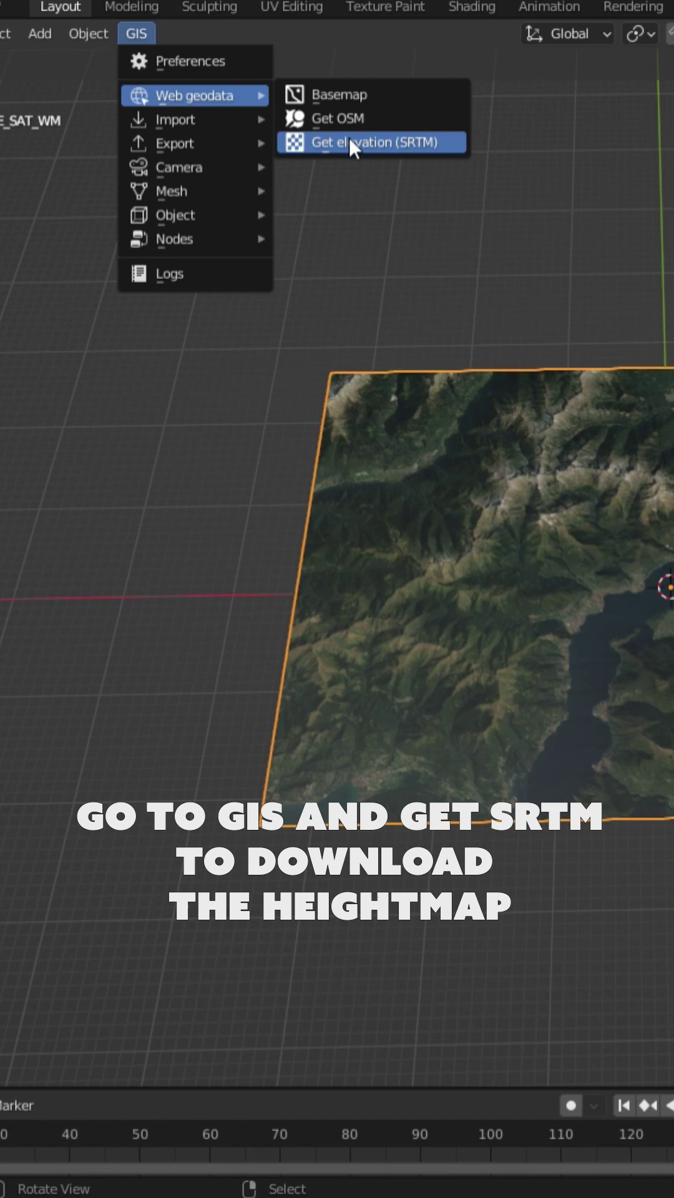
pyautogui.click(349, 137)
pyautogui.click(441, 240)
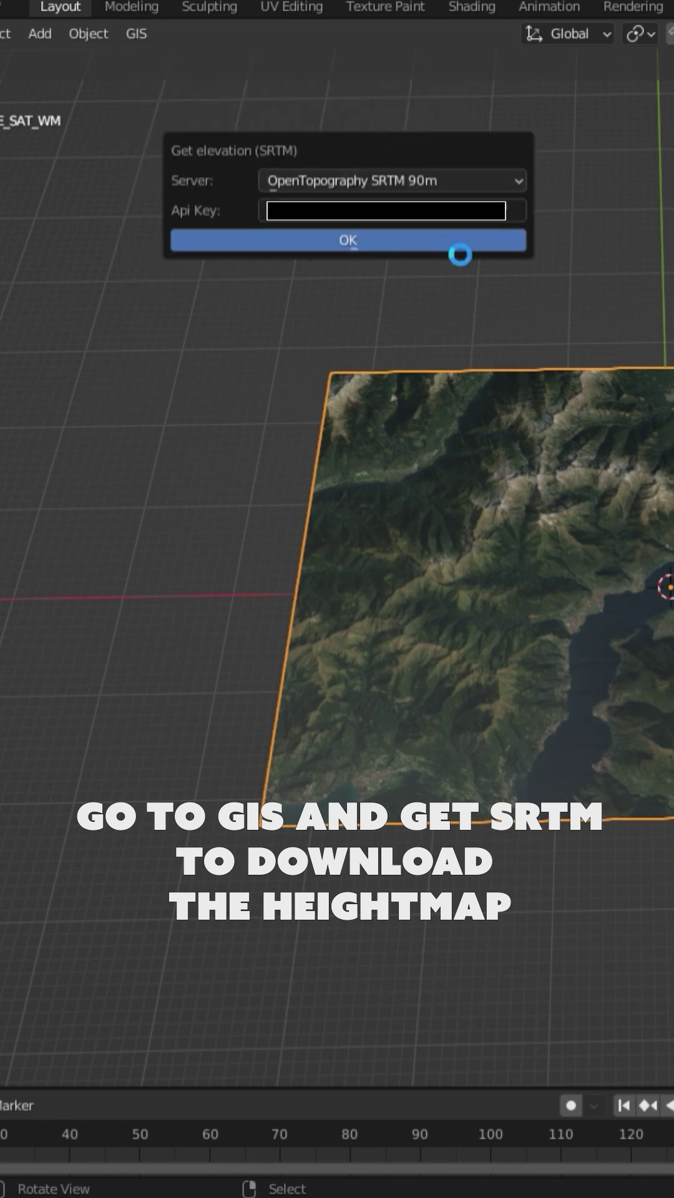